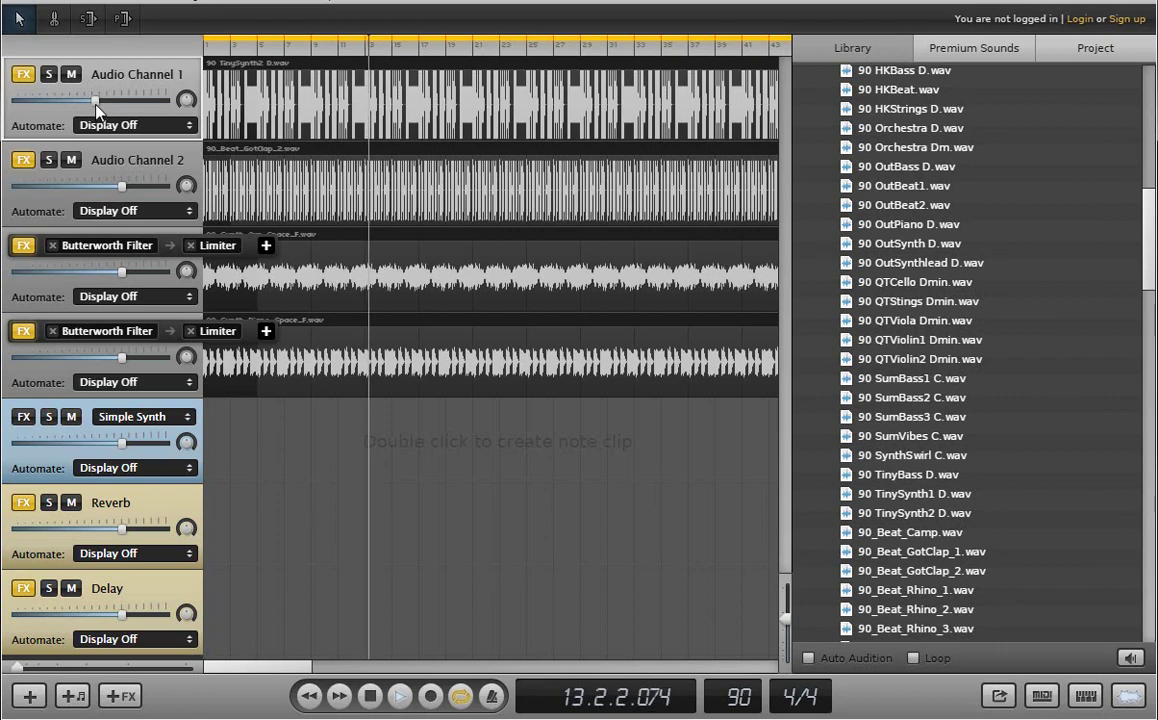
# Adjust the volume of Audio Channel 1 by ear, lowering it to about the middle of its slider range
pyautogui.moveTo(105, 103)
pyautogui.mouseDown()
pyautogui.moveTo(124, 98)
pyautogui.moveTo(114, 100)
pyautogui.mouseUp()
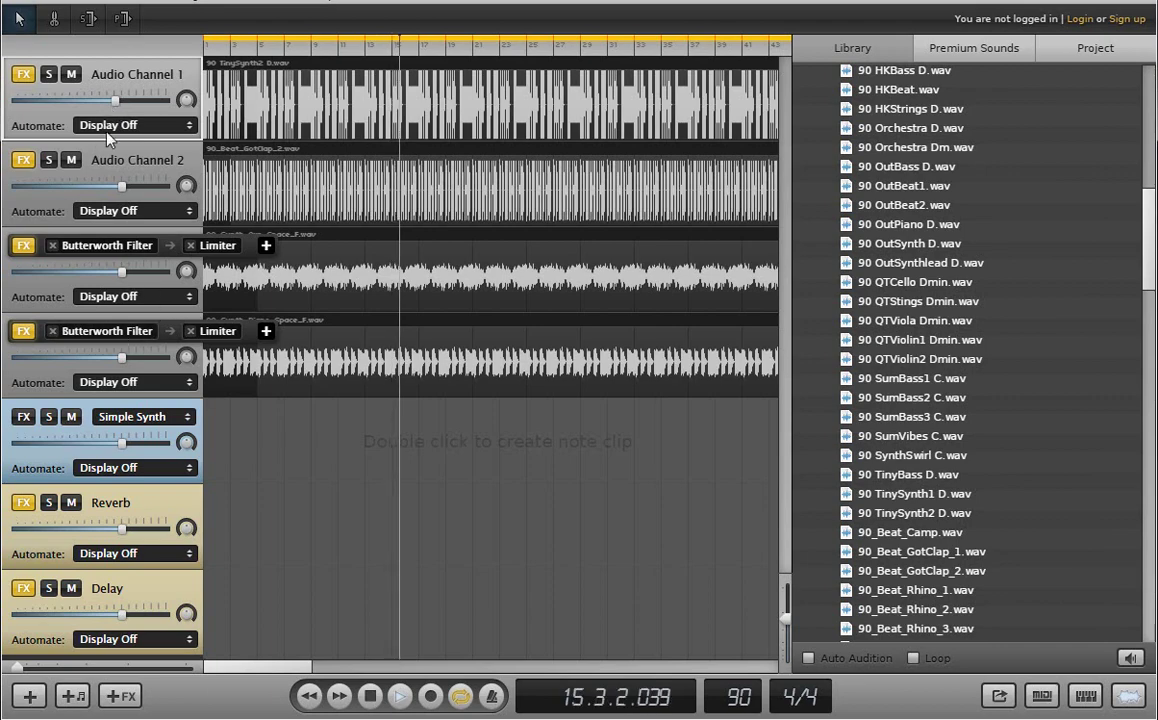
pyautogui.moveTo(112, 102); pyautogui.dragTo(105, 102)
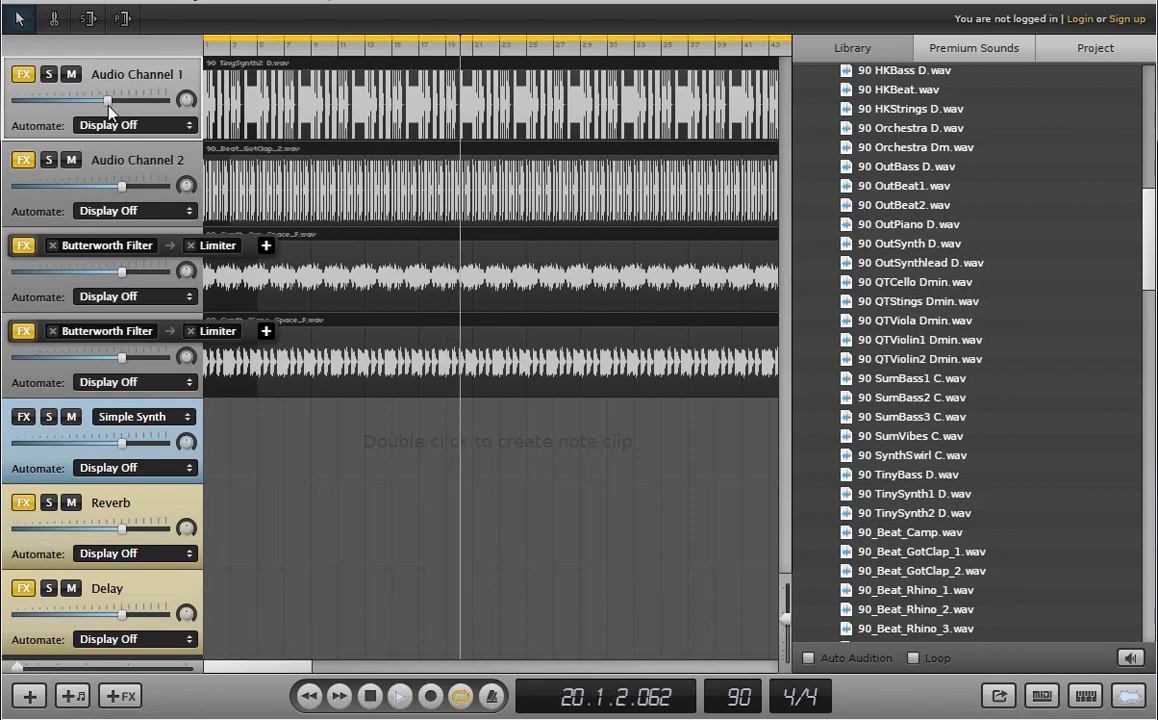
pyautogui.moveTo(108, 106)
pyautogui.mouseDown()
pyautogui.moveTo(98, 115)
pyautogui.moveTo(89, 102)
pyautogui.mouseUp()
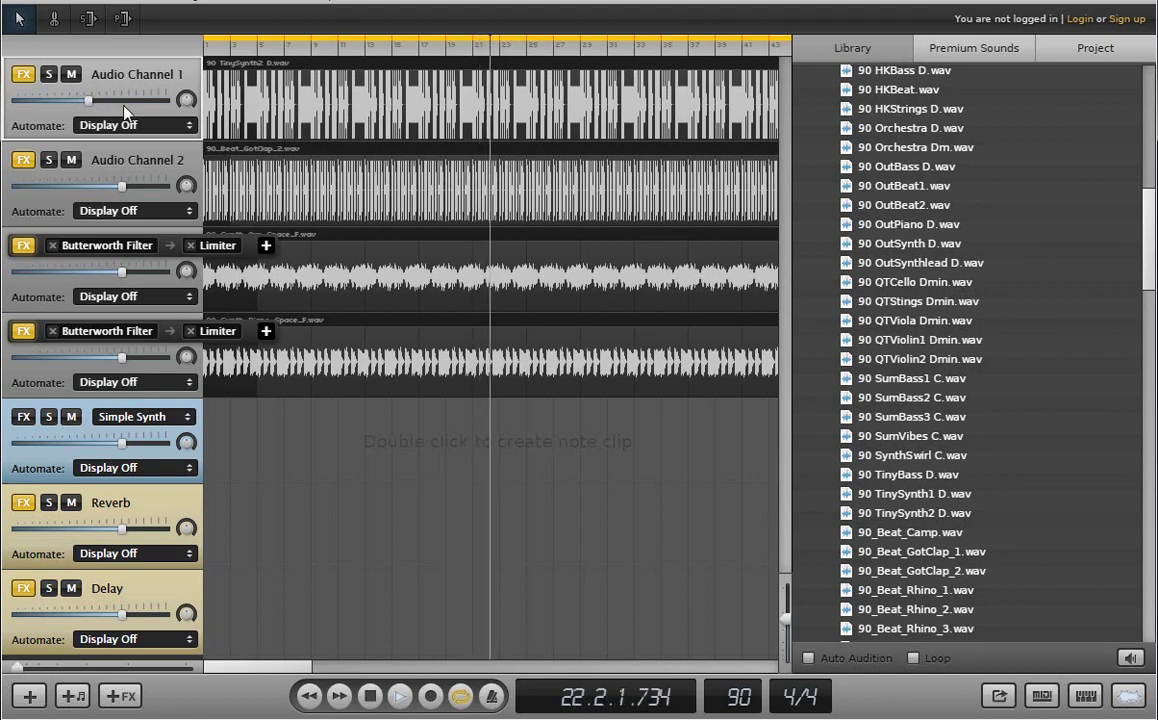
pyautogui.moveTo(100, 112); pyautogui.dragTo(86, 111)
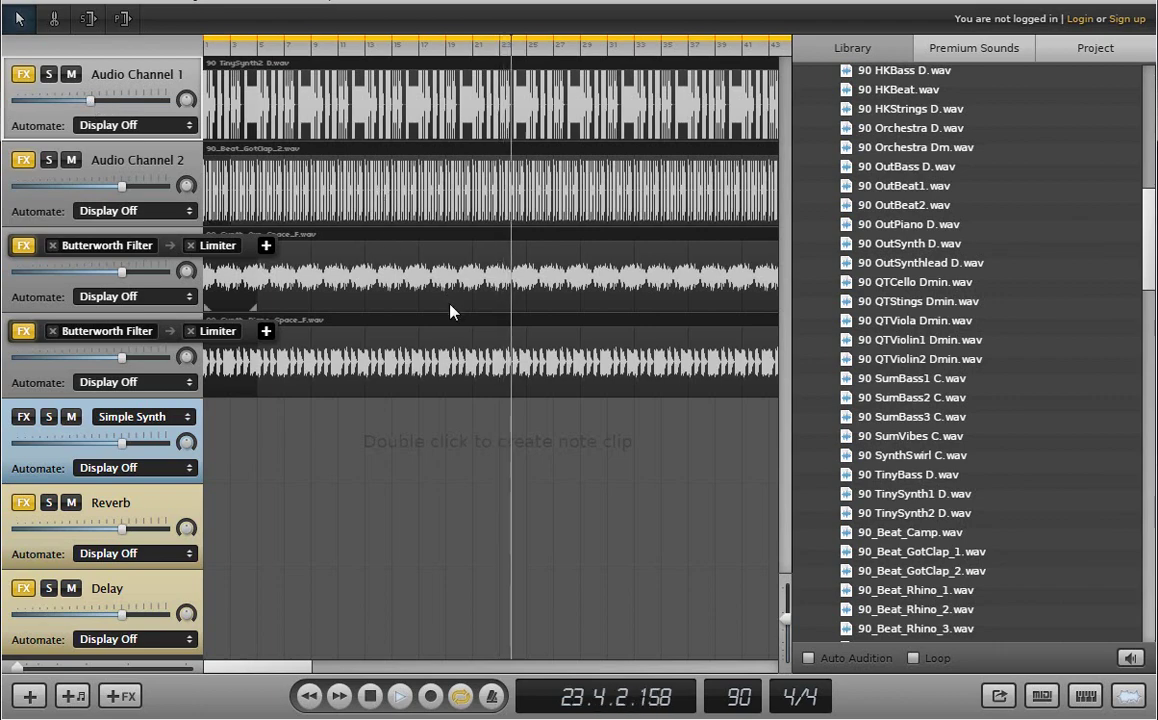
# Hide the effect chains of Audio Channels 3 and 4
pyautogui.moveTo(238, 676); pyautogui.dragTo(443, 672)
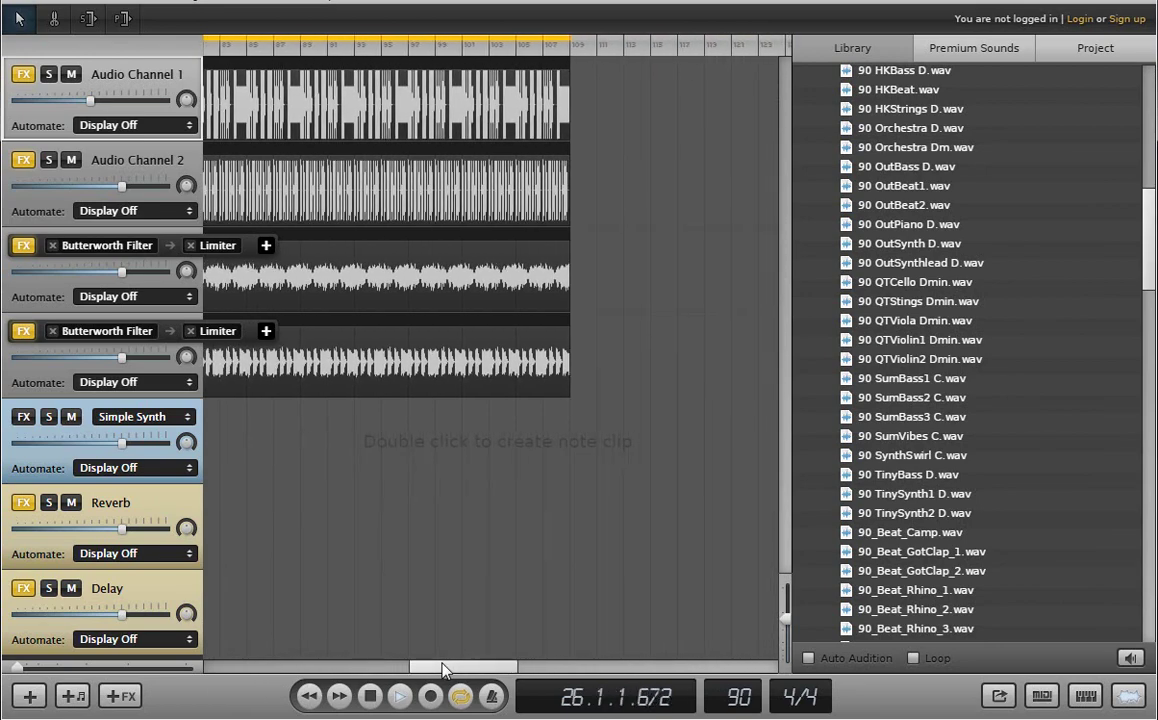
pyautogui.moveTo(439, 676); pyautogui.dragTo(347, 700)
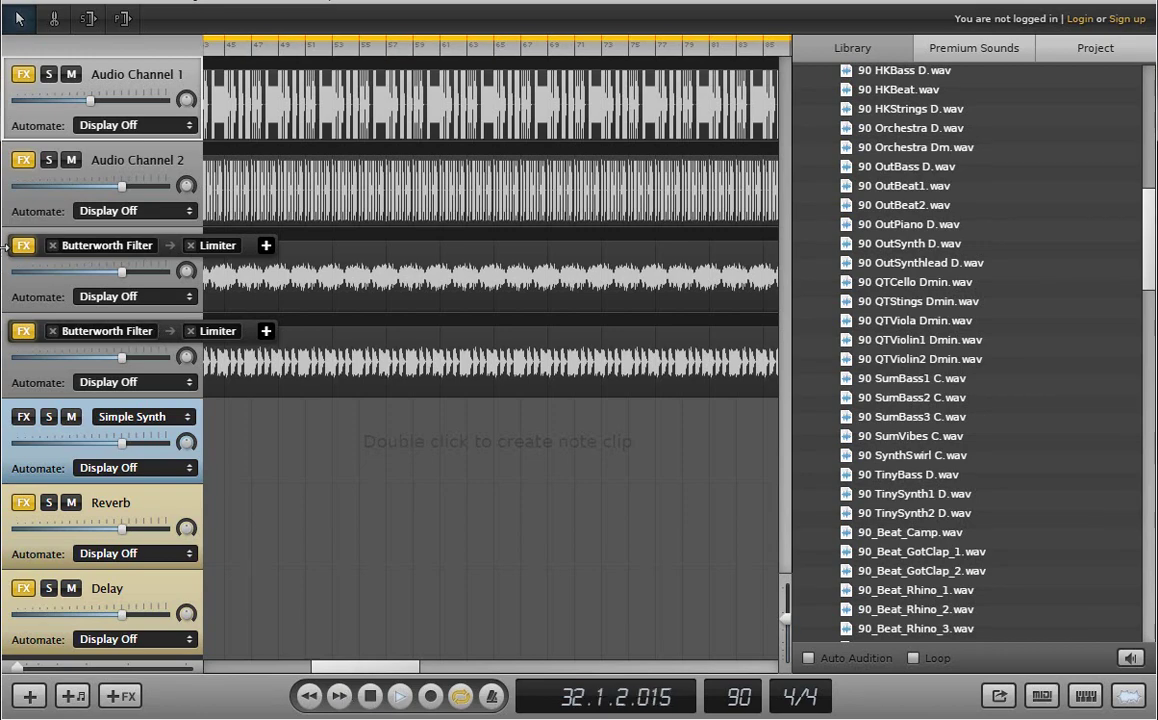
pyautogui.click(23, 249)
pyautogui.click(25, 336)
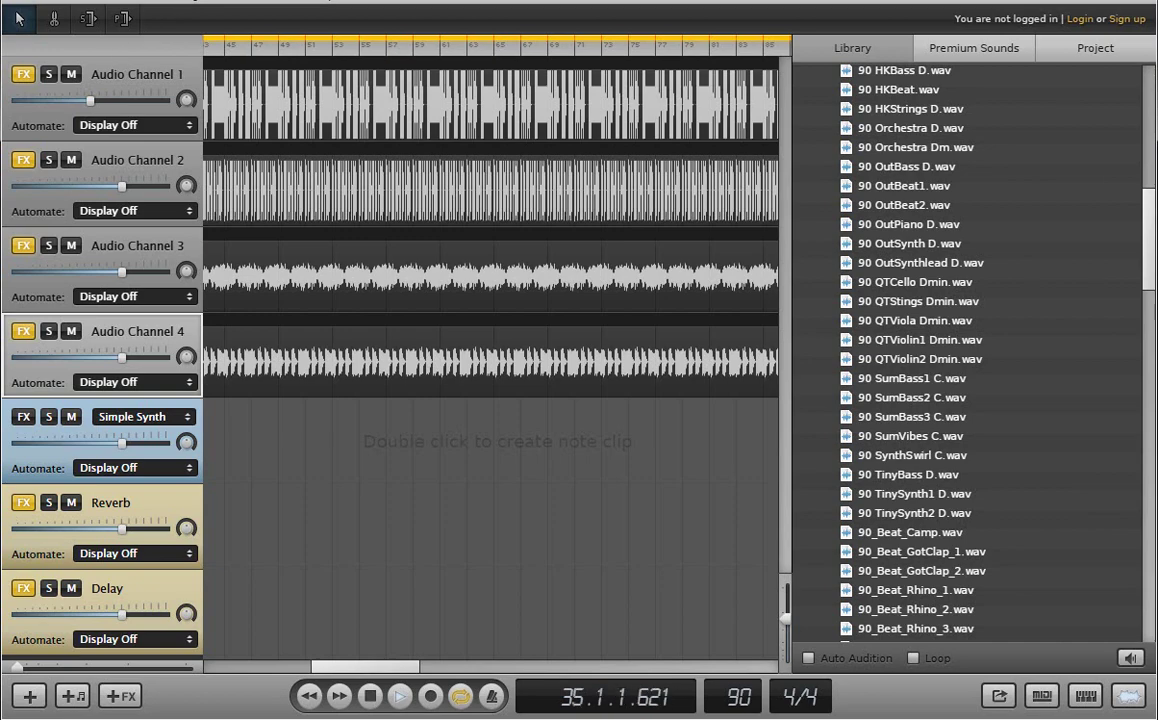
# Compare the mix with Audio Channel 1 muted and unmuted, and lower that channel's volume slightly
pyautogui.click(73, 90)
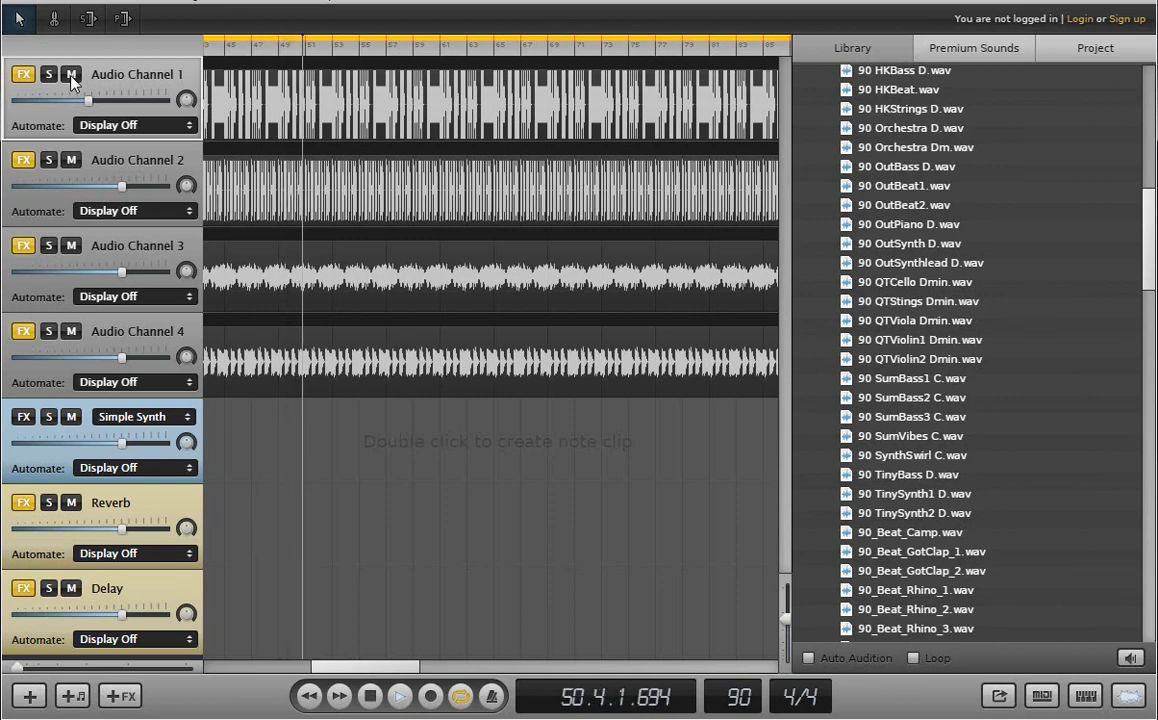
pyautogui.click(71, 76)
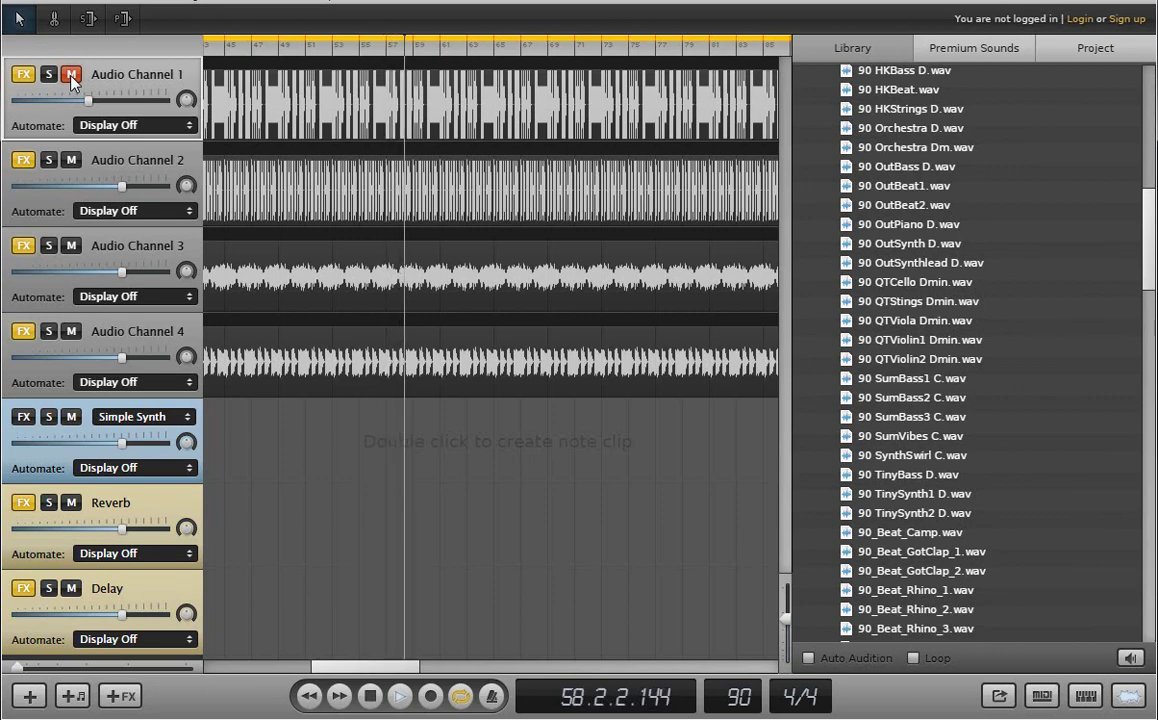
pyautogui.click(71, 78)
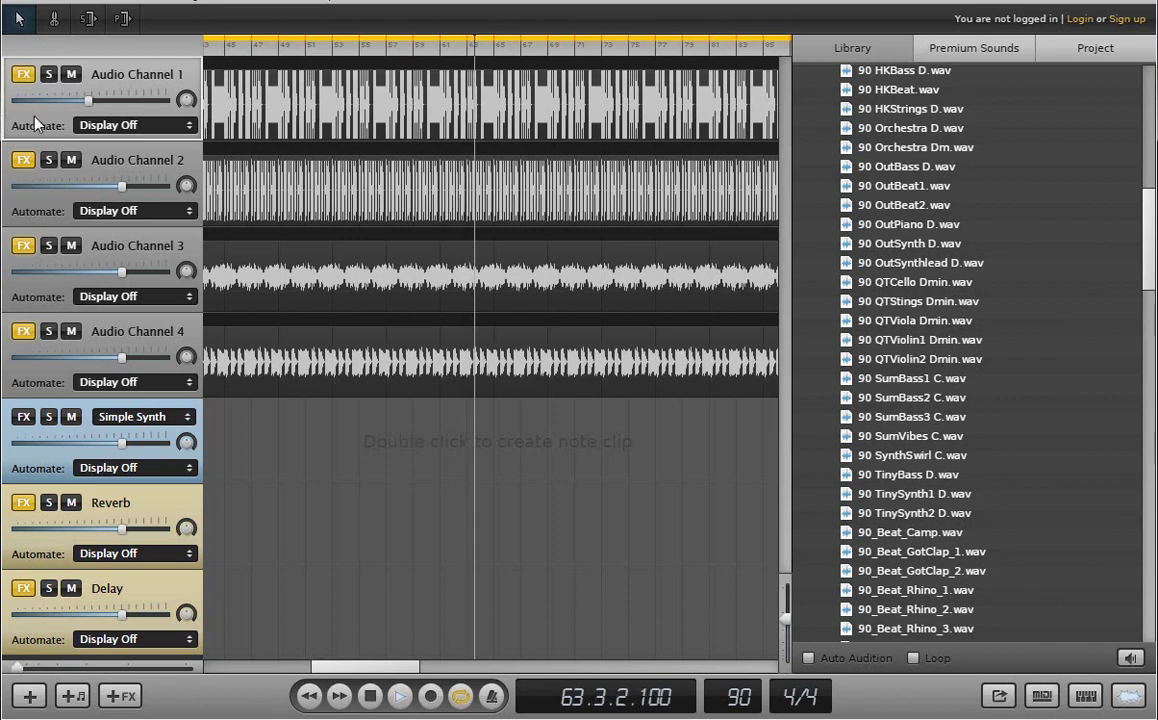
pyautogui.moveTo(88, 101); pyautogui.dragTo(83, 102)
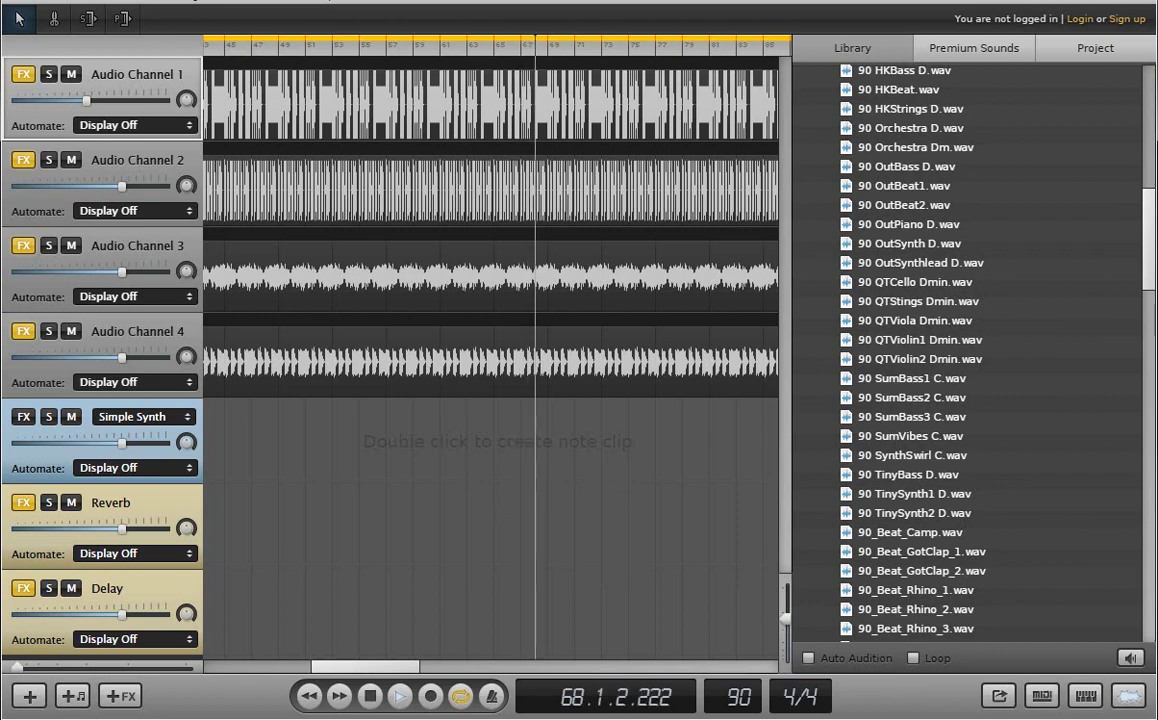
# Show the effect chains of all four audio channels
pyautogui.moveTo(367, 667); pyautogui.dragTo(420, 663)
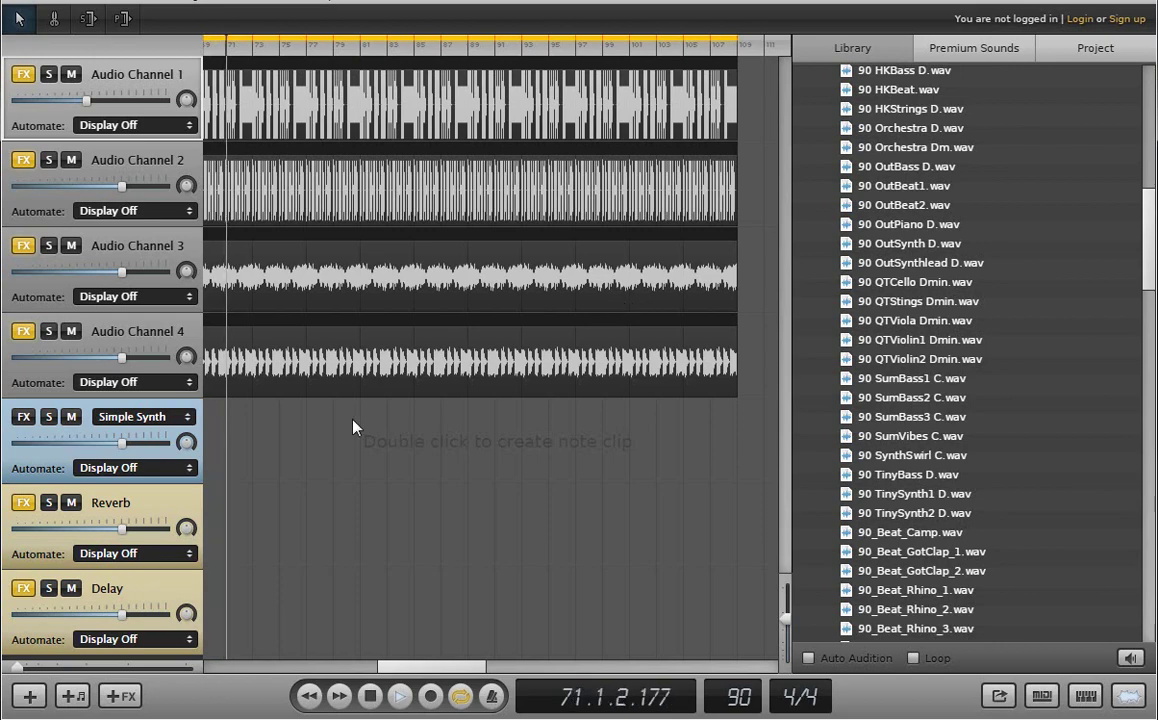
pyautogui.click(23, 159)
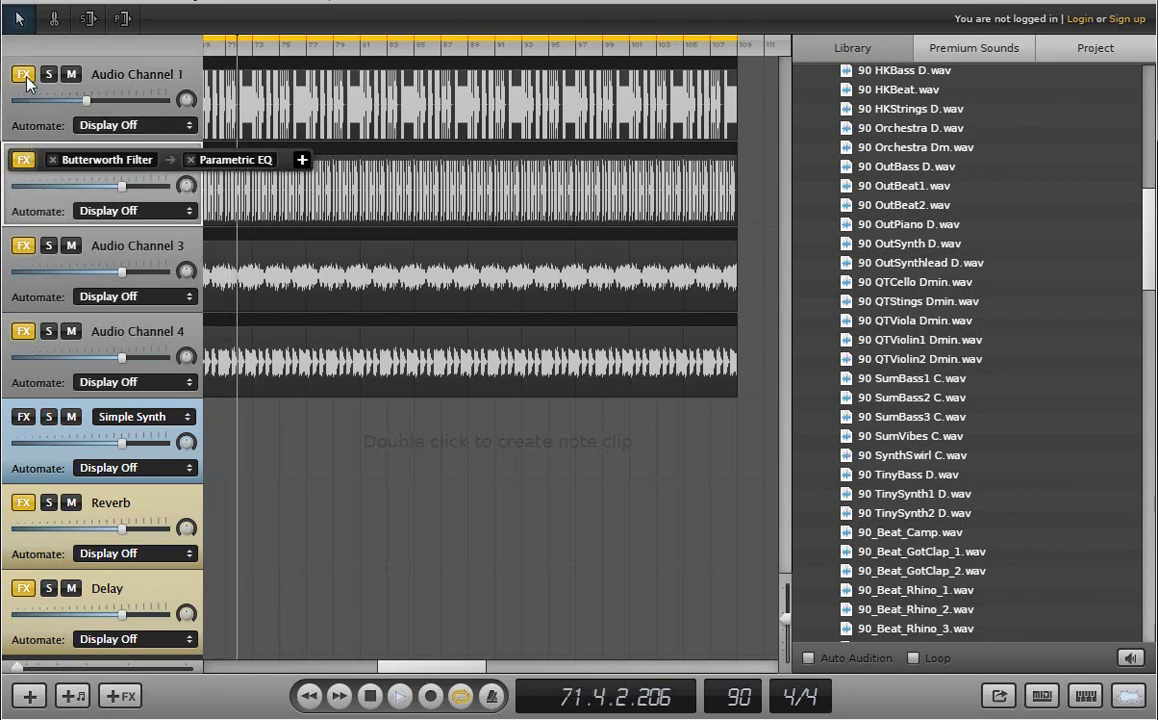
pyautogui.click(23, 74)
pyautogui.click(29, 247)
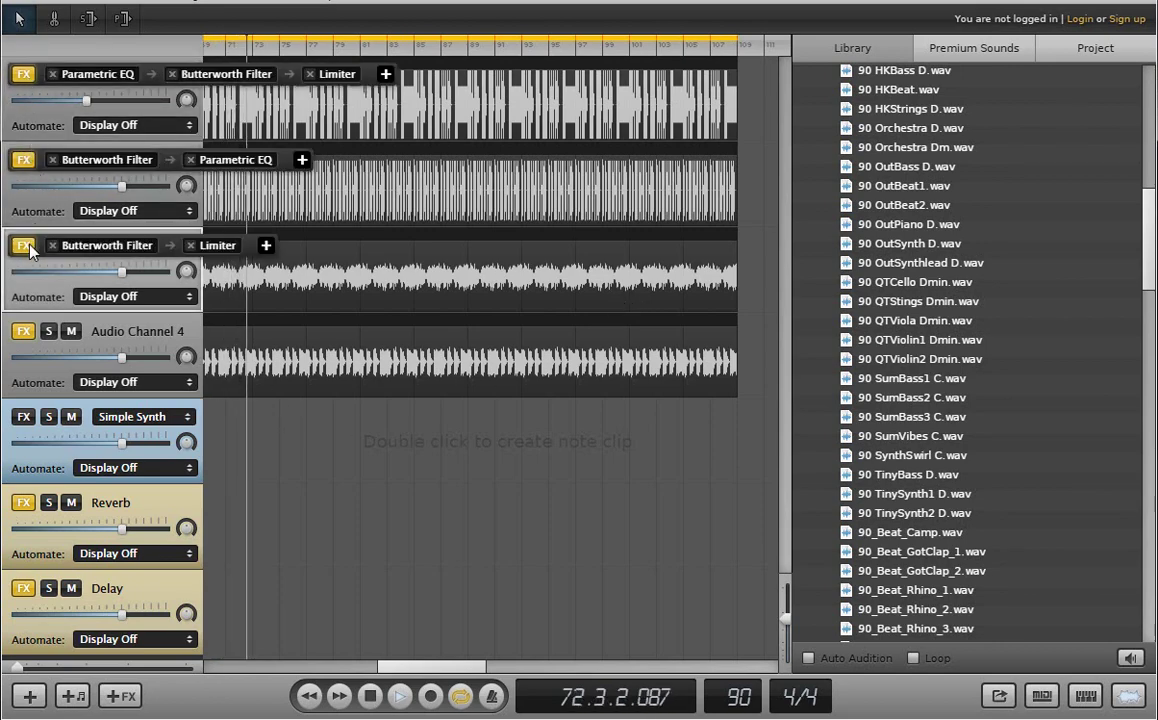
pyautogui.click(23, 336)
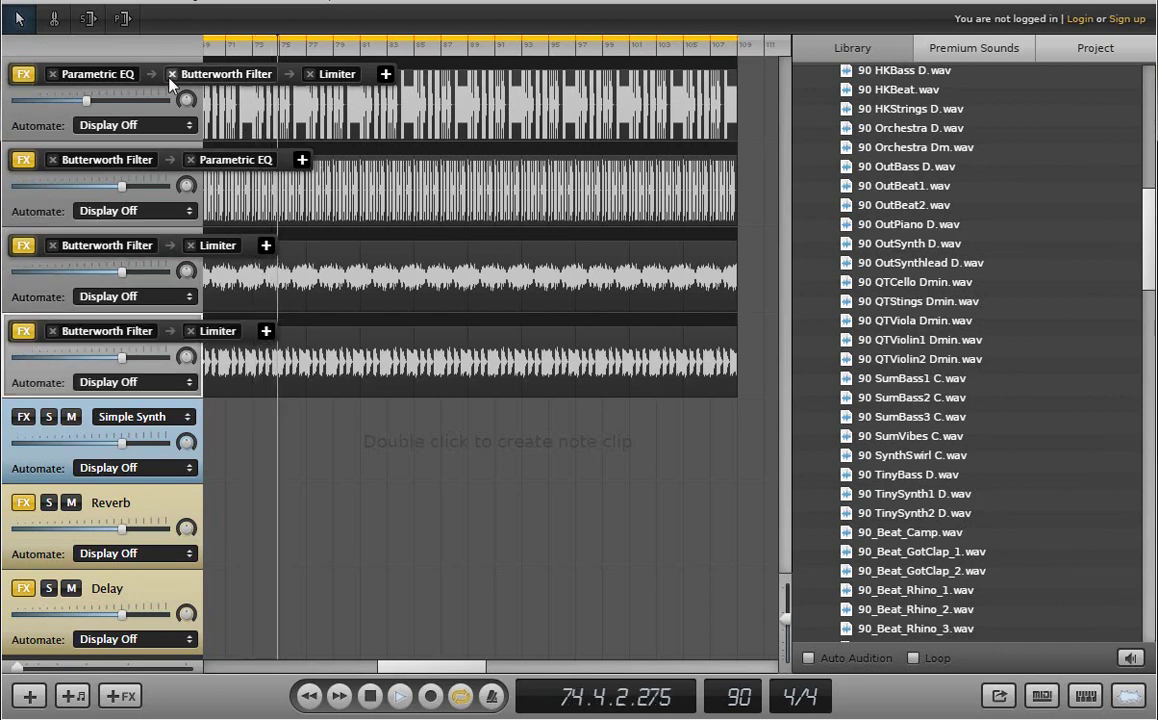
# Examine the Parametric EQ on Audio Channel 1, including its preset list and frequency curve, and close its window
pyautogui.click(108, 80)
pyautogui.click(108, 80)
pyautogui.click(964, 514)
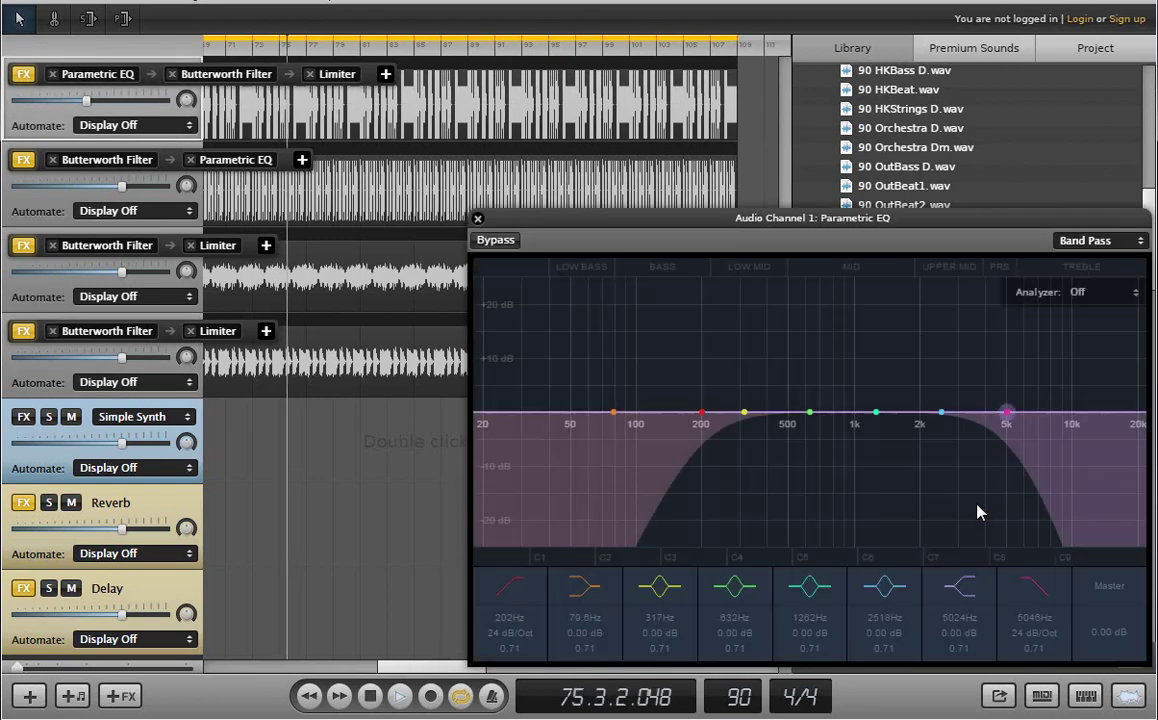
pyautogui.click(1103, 241)
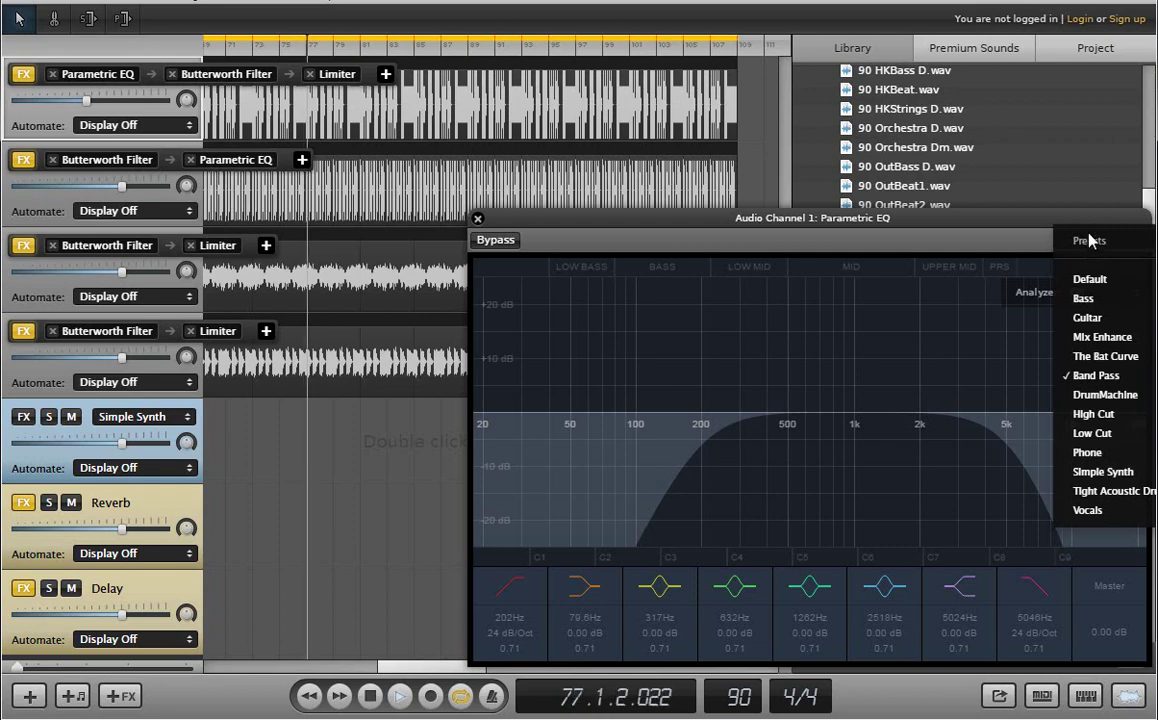
pyautogui.click(741, 255)
pyautogui.click(1099, 240)
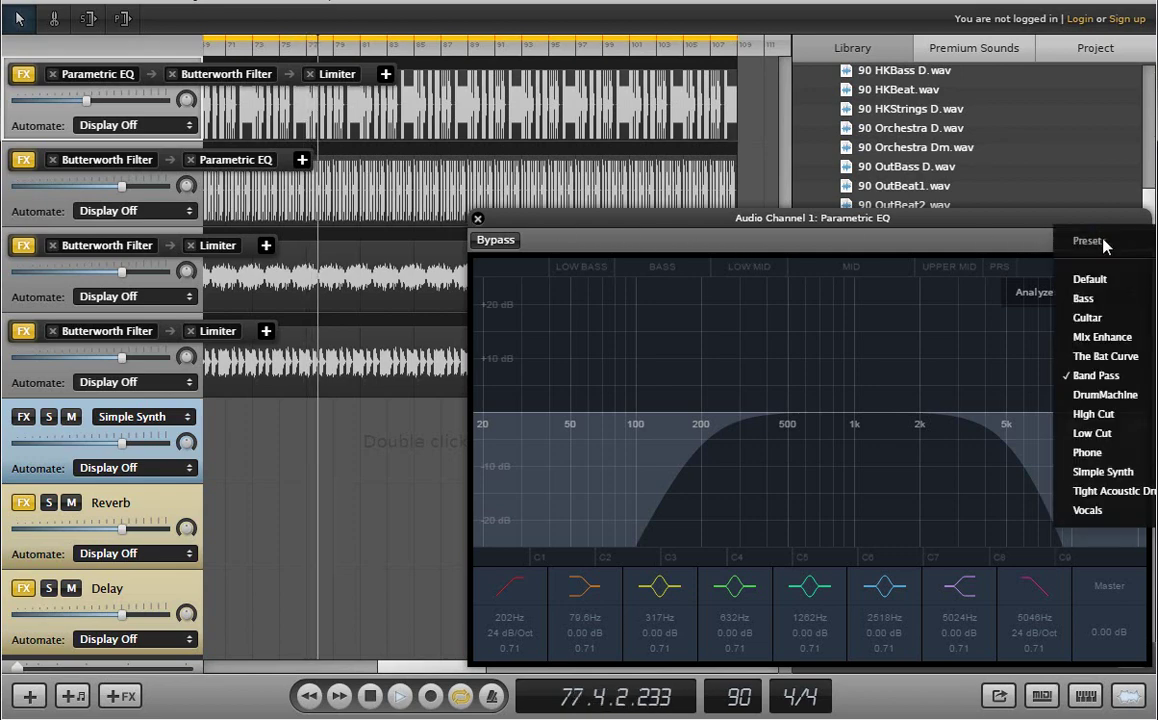
pyautogui.click(676, 240)
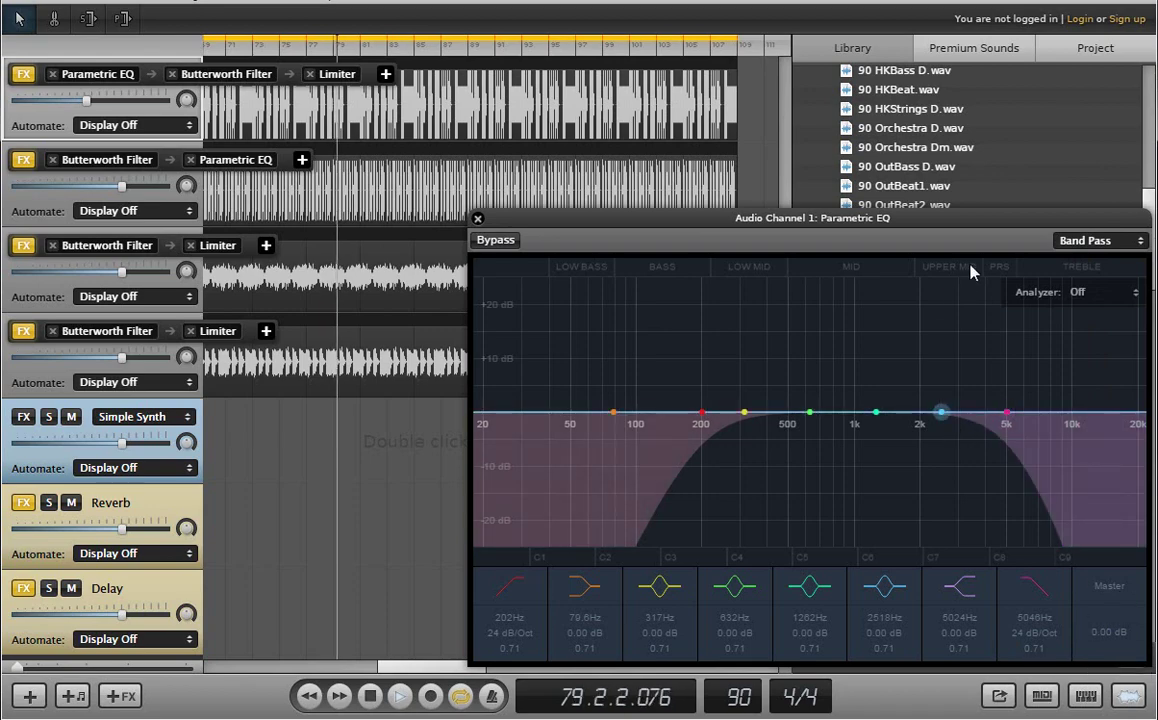
pyautogui.moveTo(997, 225); pyautogui.dragTo(776, 175)
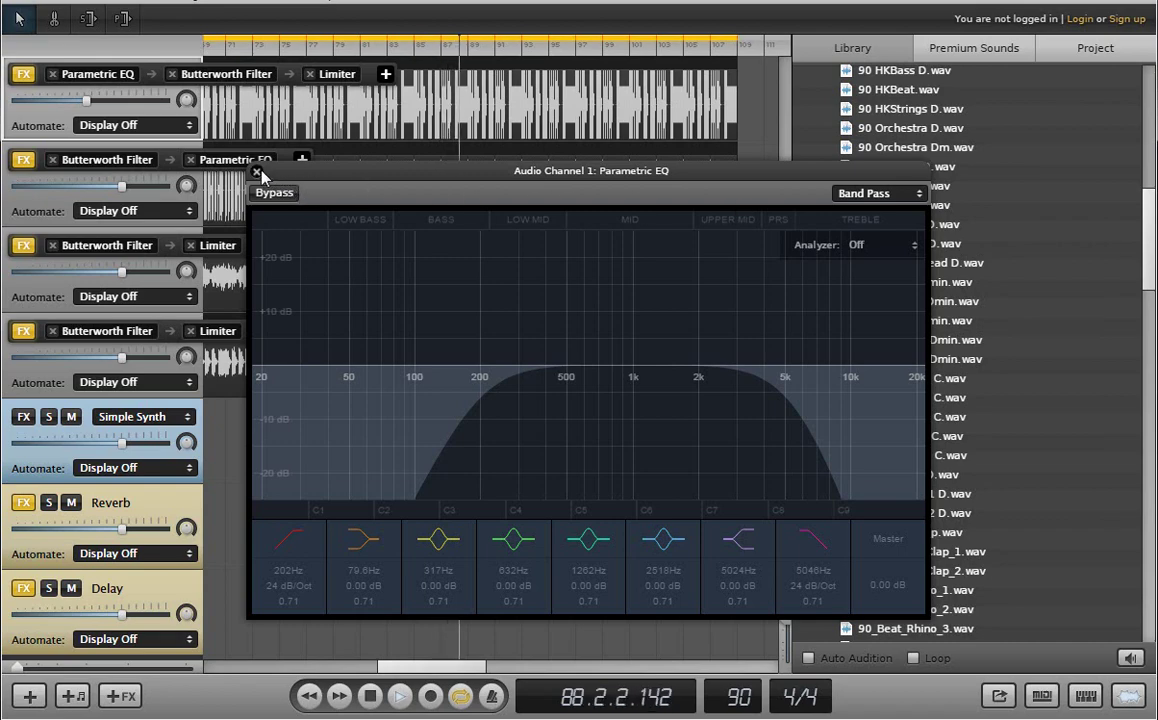
pyautogui.moveTo(685, 296)
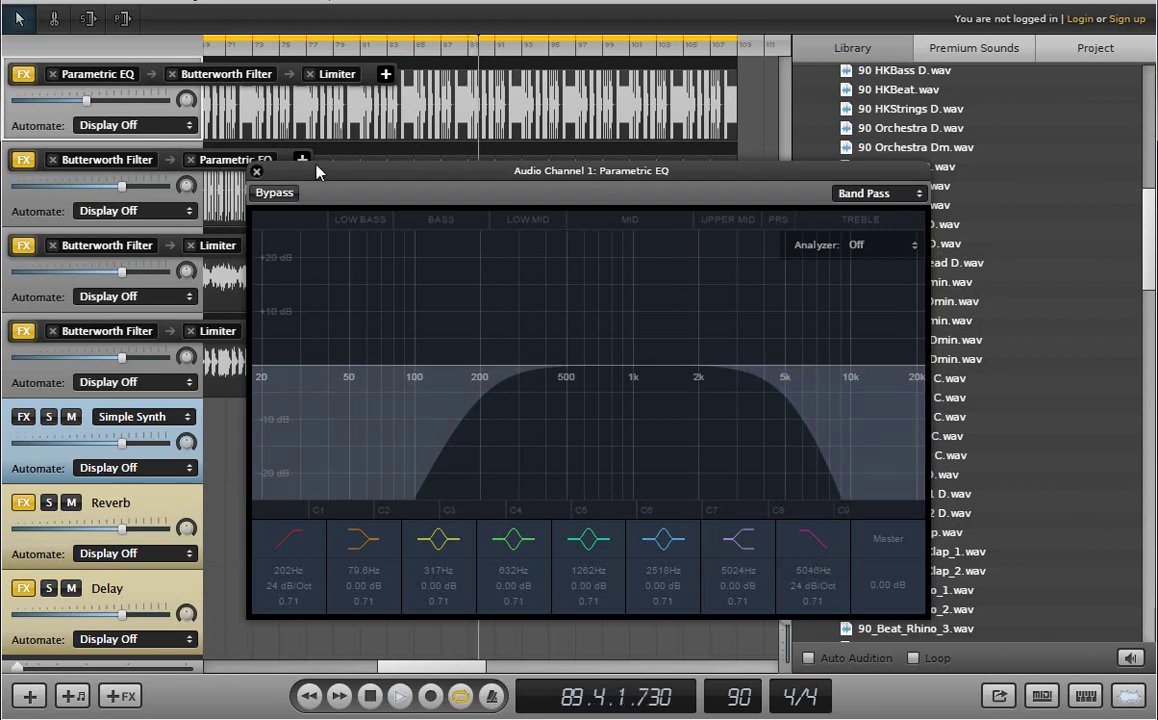
pyautogui.click(257, 174)
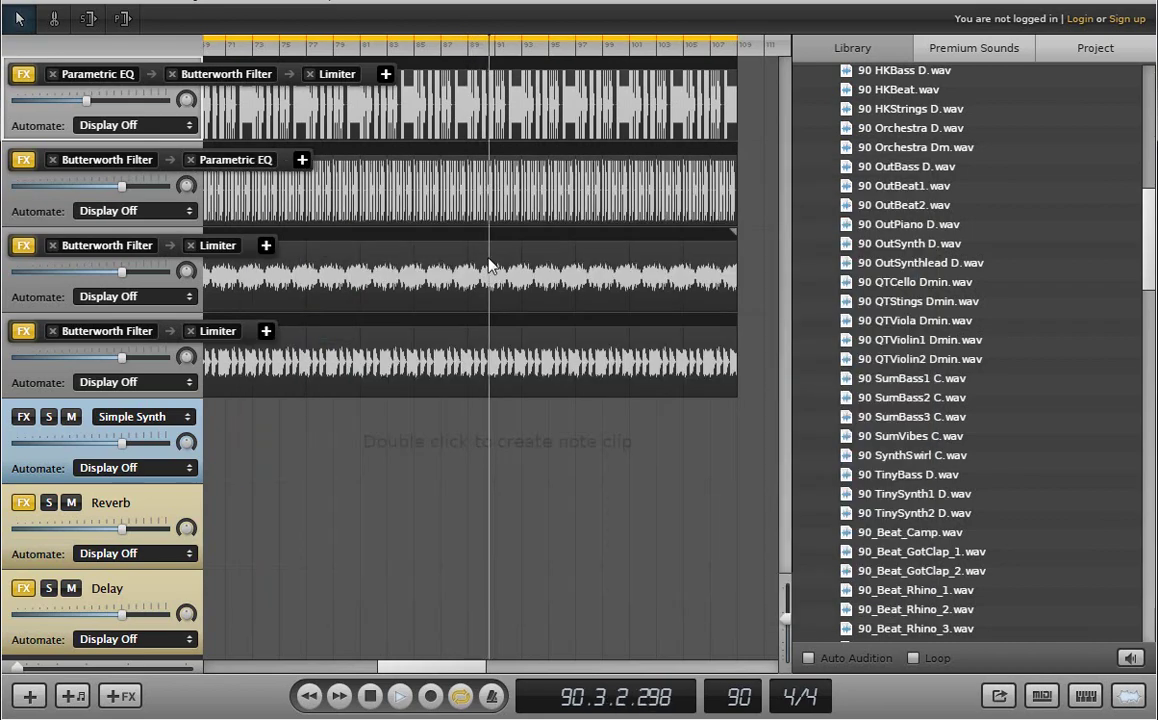
# Inspect the cutoff setting of the Butterworth Filter on Audio Channel 3 and close the effect window
pyautogui.click(107, 245)
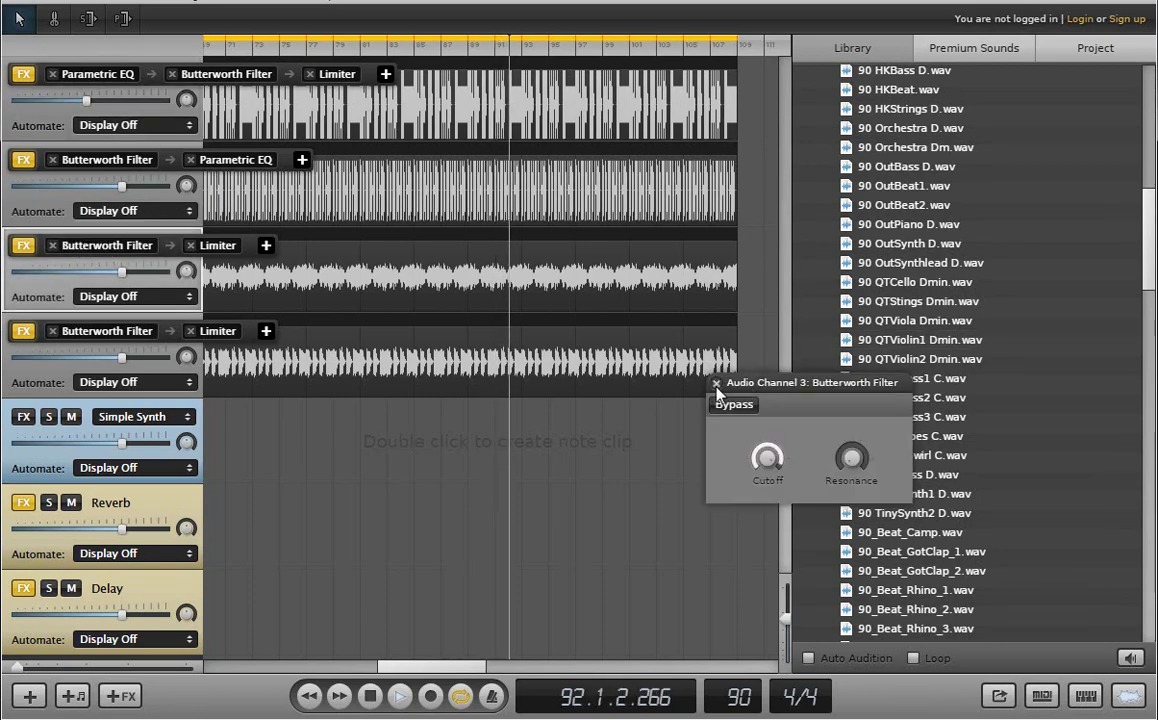
pyautogui.moveTo(768, 466)
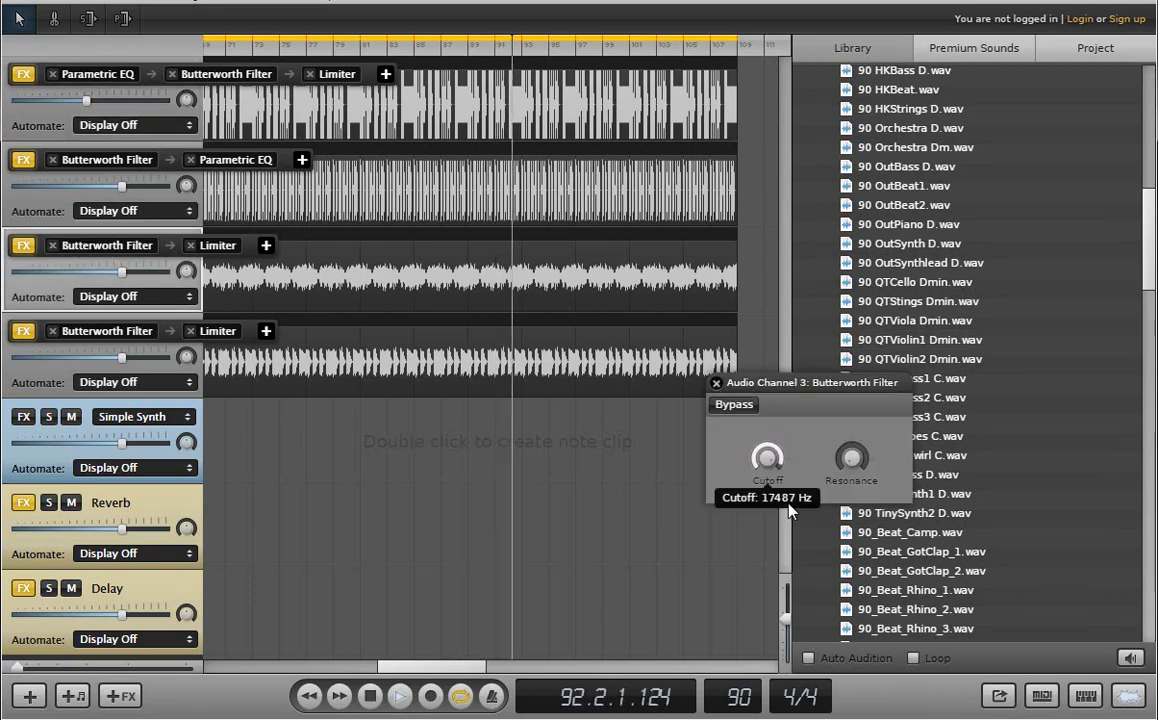
pyautogui.click(716, 383)
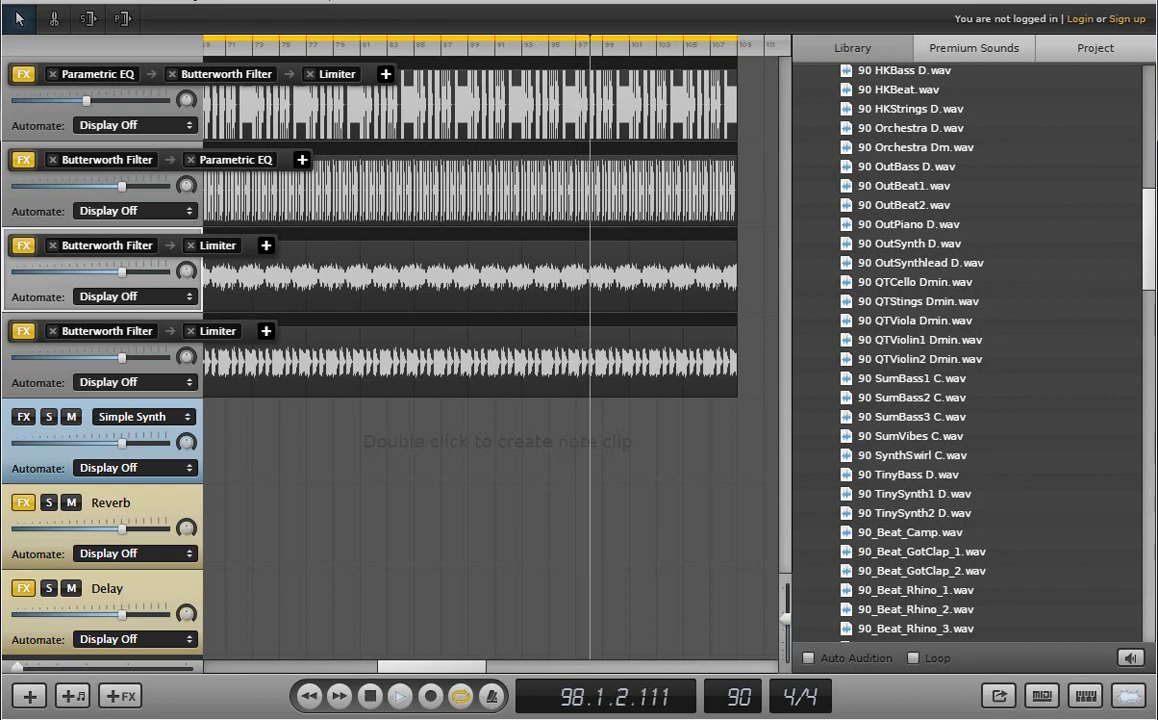
# Shorten the ends of the clips on Audio Channels 2 and 3 to bar 105
pyautogui.moveTo(729, 156); pyautogui.dragTo(696, 160)
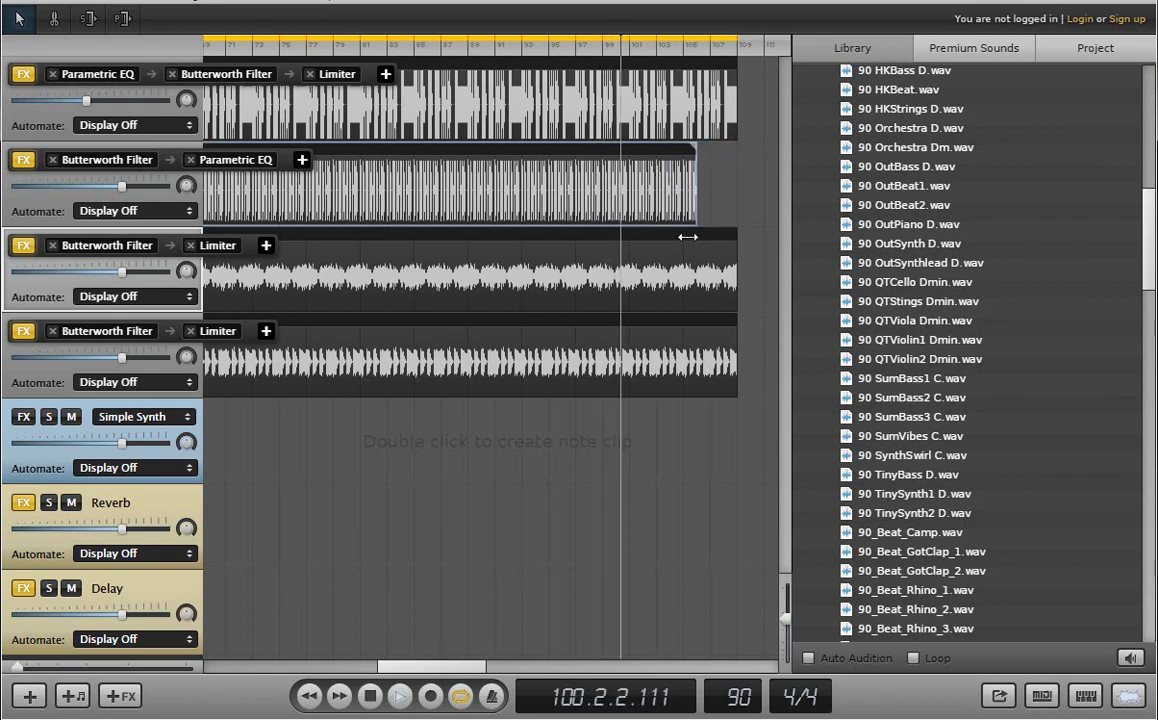
pyautogui.moveTo(694, 232)
pyautogui.mouseDown()
pyautogui.moveTo(714, 238)
pyautogui.moveTo(674, 238)
pyautogui.mouseUp()
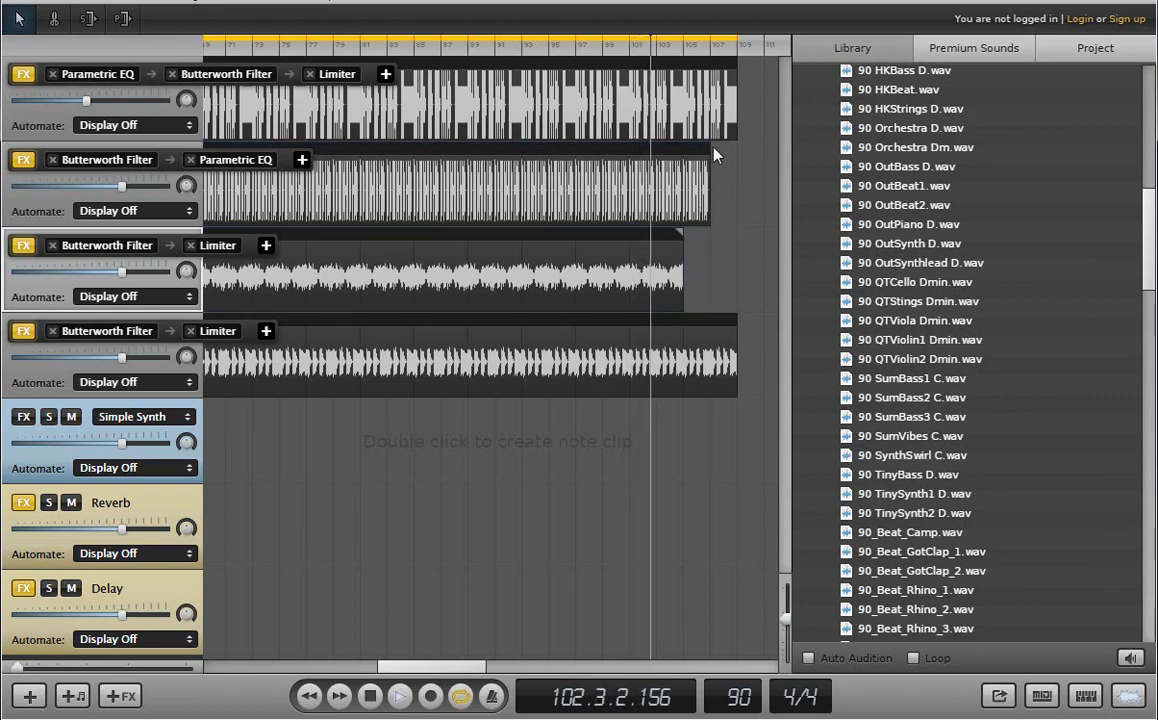
pyautogui.moveTo(690, 157); pyautogui.dragTo(680, 170)
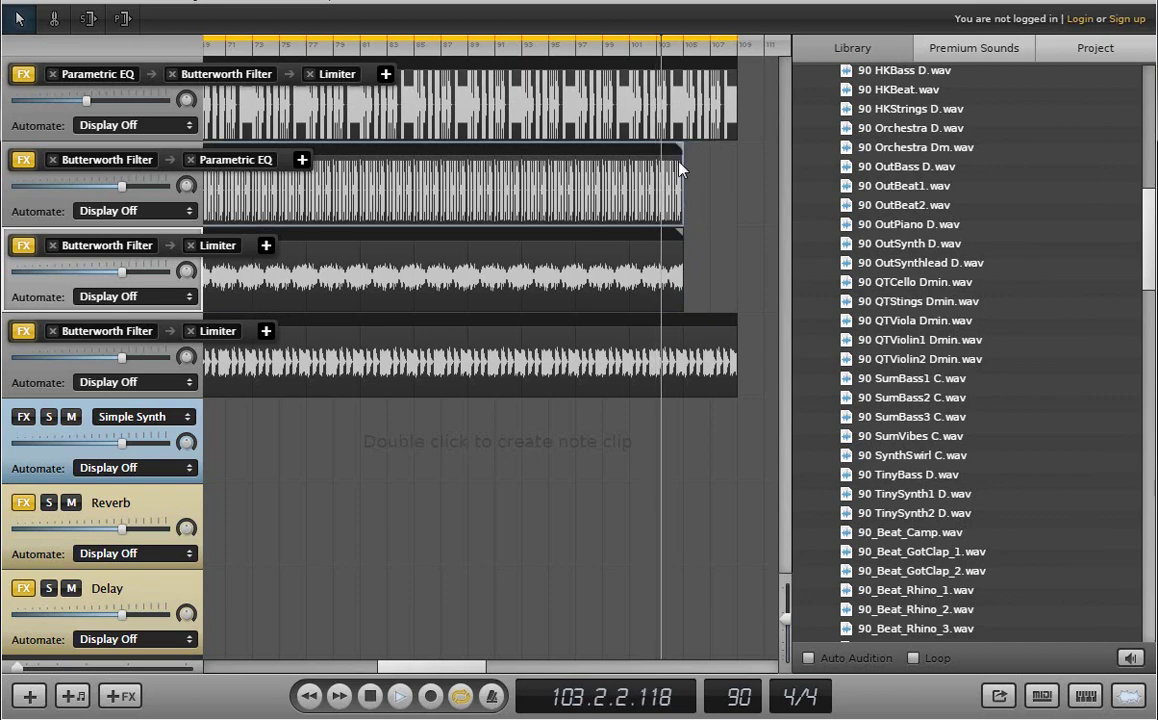